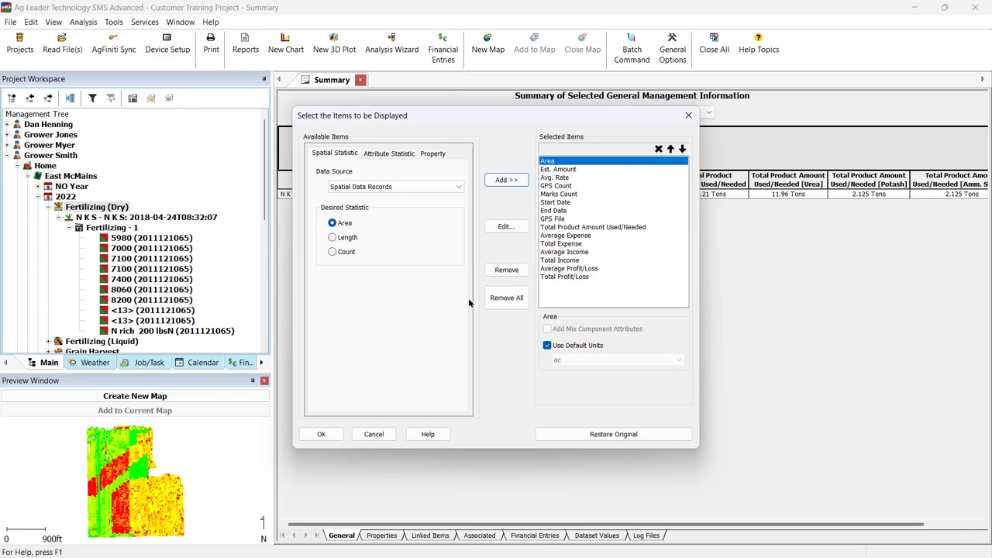
# - Add the Total statistic of the Rate (Mass) attribute to the displayed summary items, titled Total Rate
pyautogui.click(393, 156)
pyautogui.write('rate')
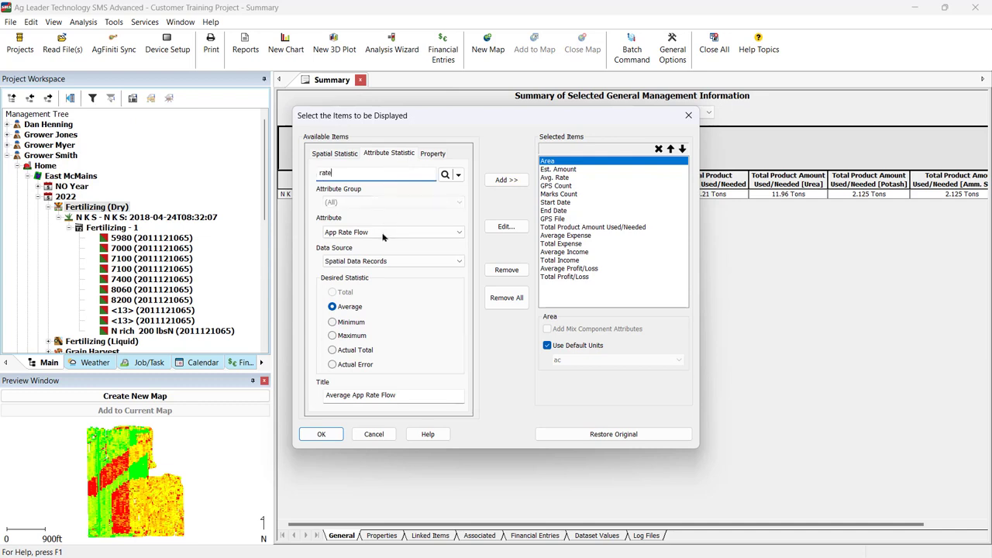
pyautogui.click(383, 234)
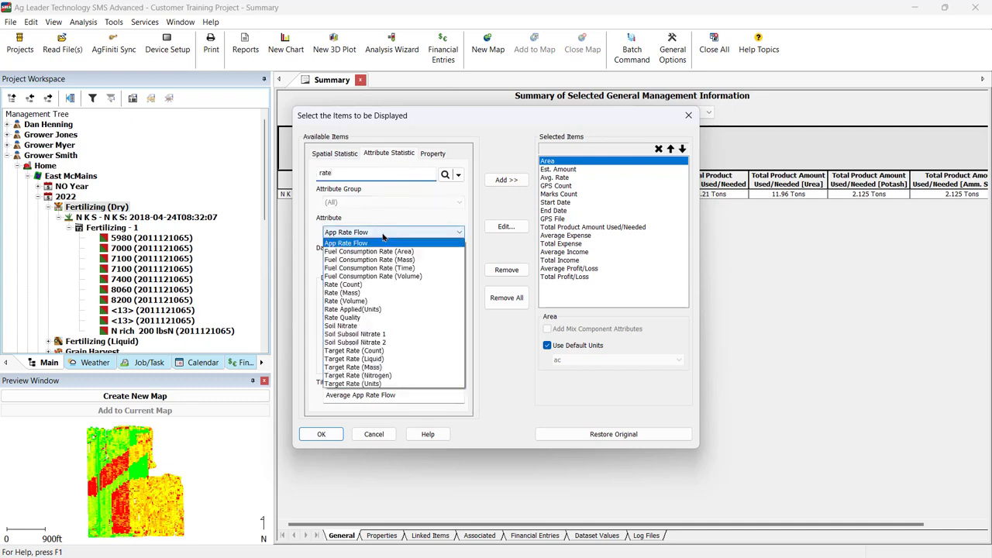
pyautogui.click(379, 293)
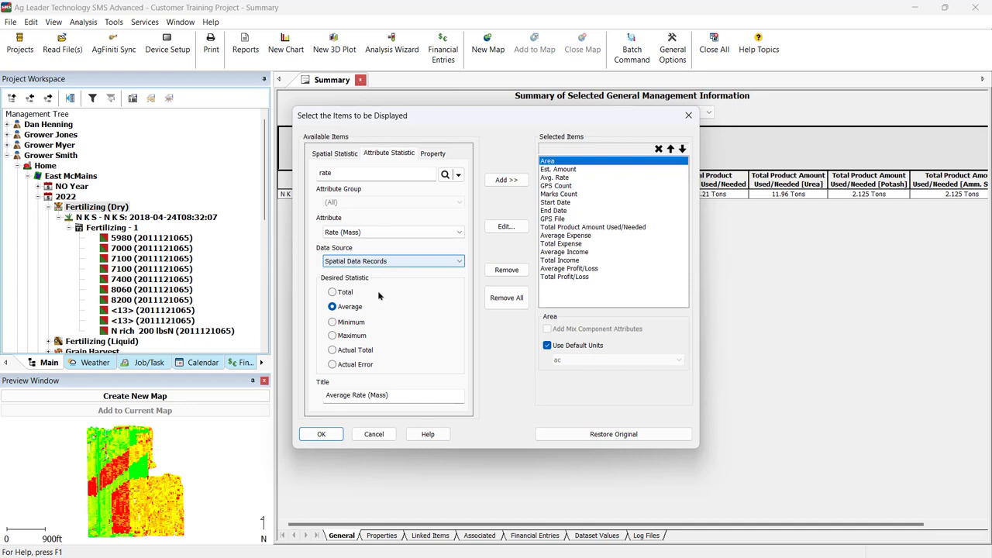
pyautogui.click(355, 297)
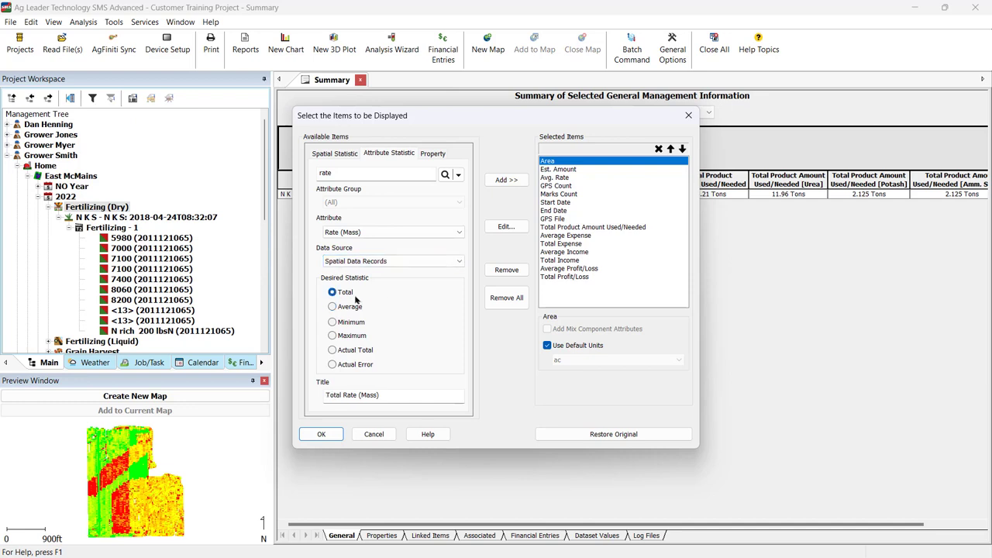
pyautogui.click(393, 392)
pyautogui.moveTo(390, 395); pyautogui.dragTo(358, 396)
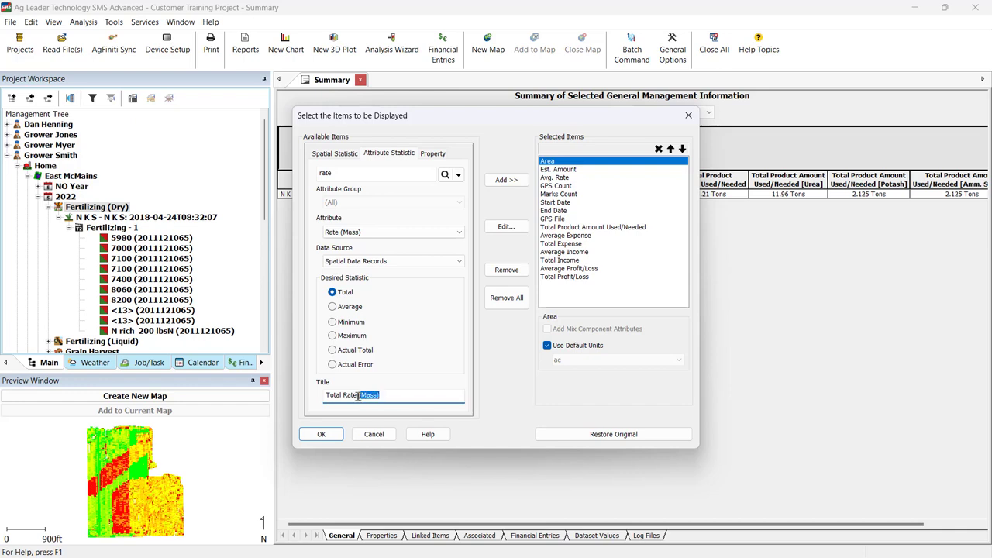
pyautogui.press('BackSpace')
pyautogui.click(505, 180)
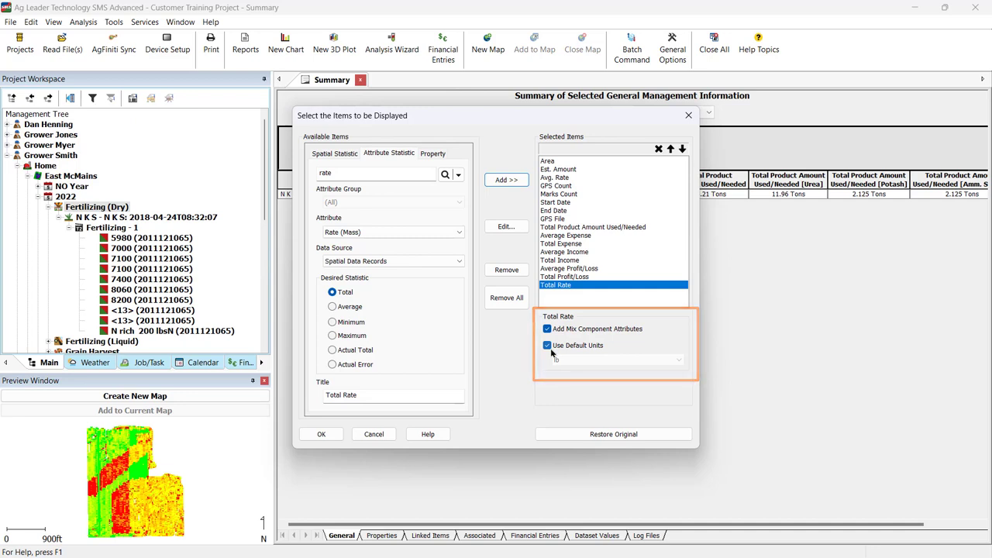
# - Examine the alternative units available for the Total Rate item, keeping its default units enabled
pyautogui.click(550, 348)
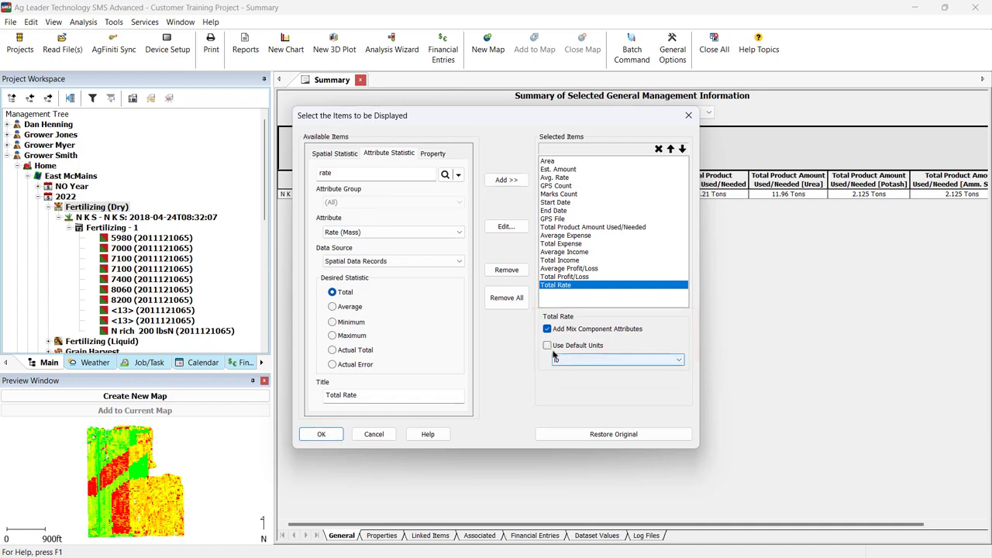
pyautogui.click(565, 360)
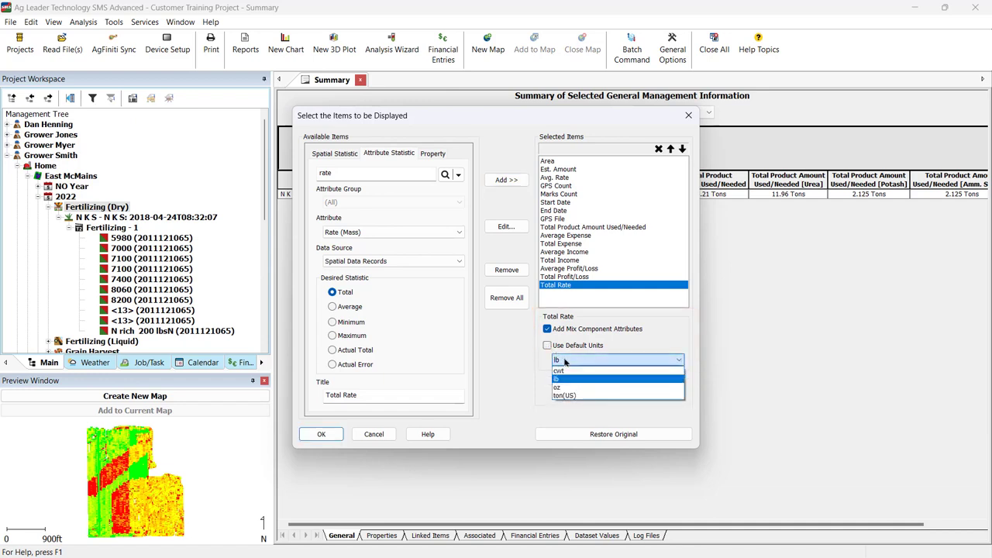
pyautogui.click(564, 361)
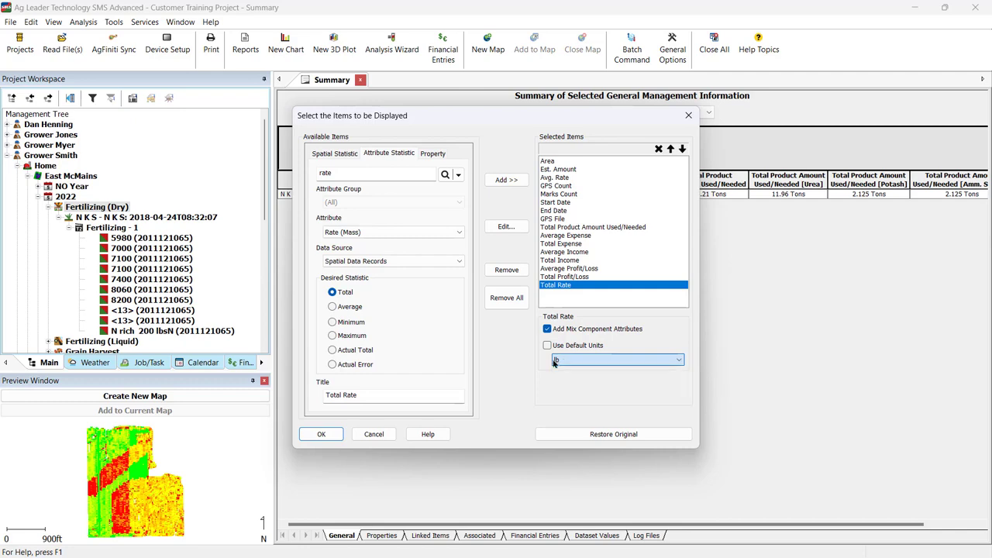
pyautogui.click(547, 346)
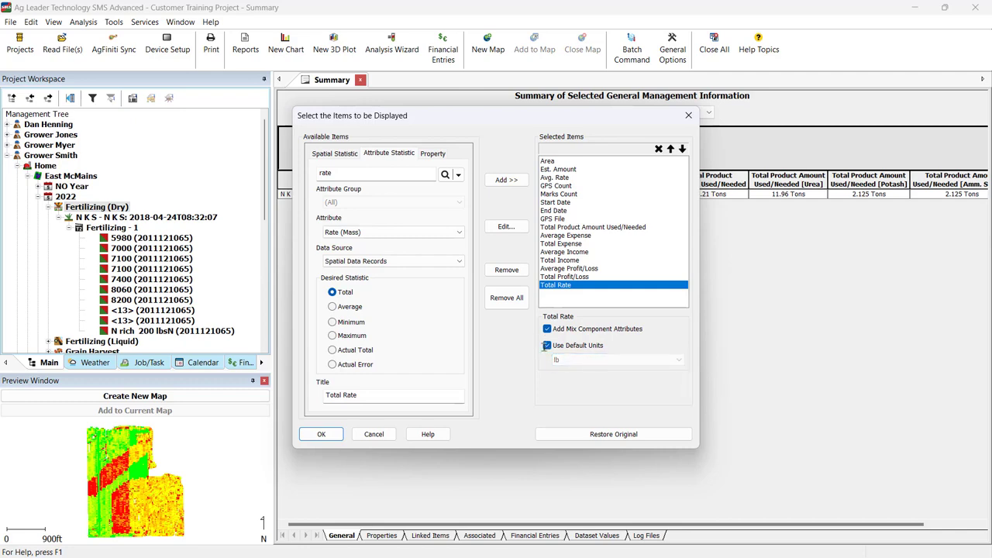
# - Apply the selected display items to the Fertilizing (Dry) summary
pyautogui.click(317, 434)
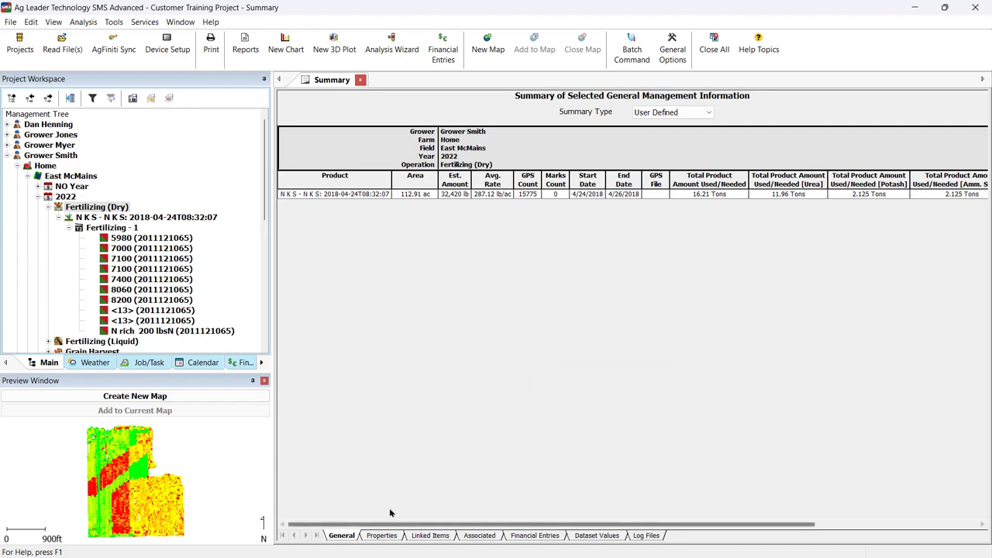
pyautogui.moveTo(406, 529)
pyautogui.mouseDown()
pyautogui.moveTo(570, 529)
pyautogui.moveTo(402, 545)
pyautogui.mouseUp()
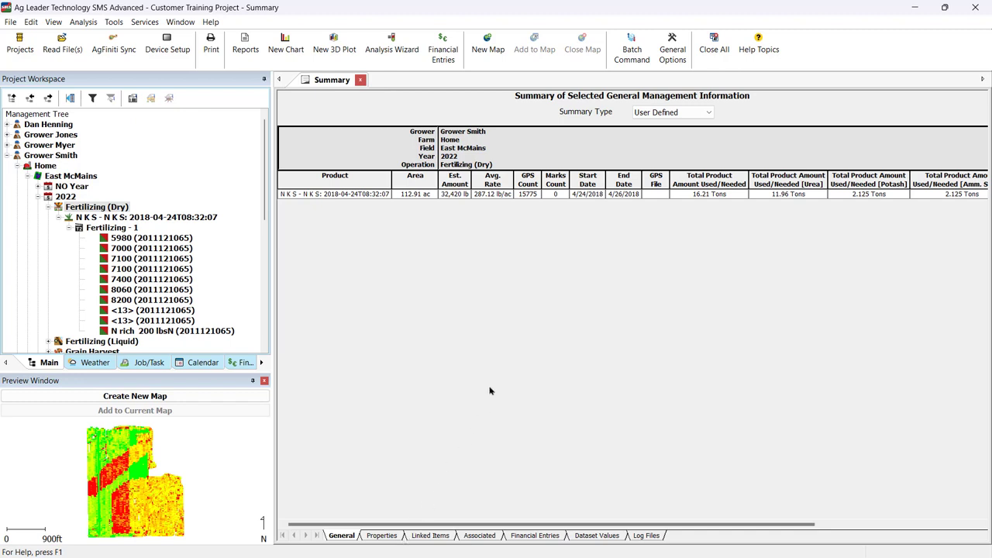
pyautogui.rightClick(505, 363)
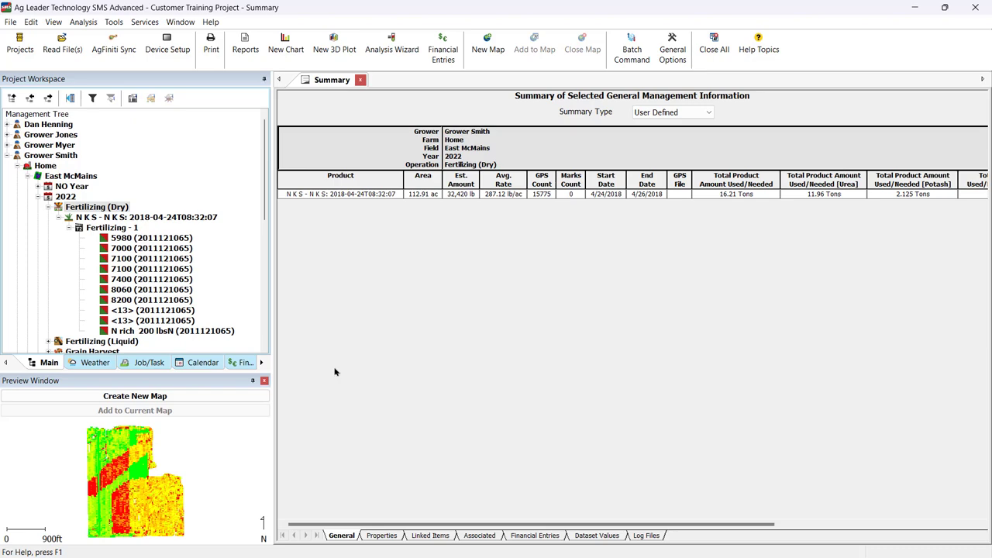
# - Start a general report of the Field Summary Report type
pyautogui.click(246, 52)
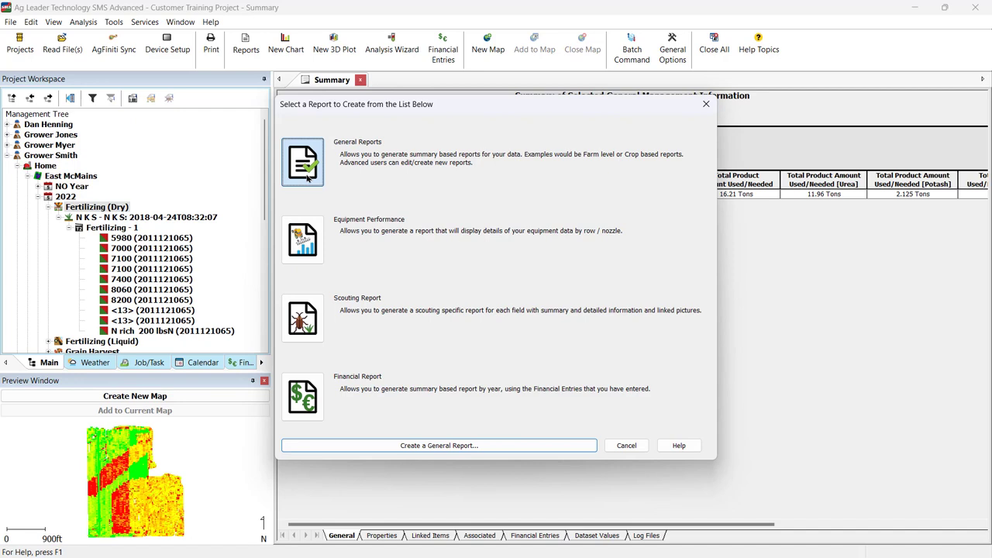
pyautogui.click(481, 449)
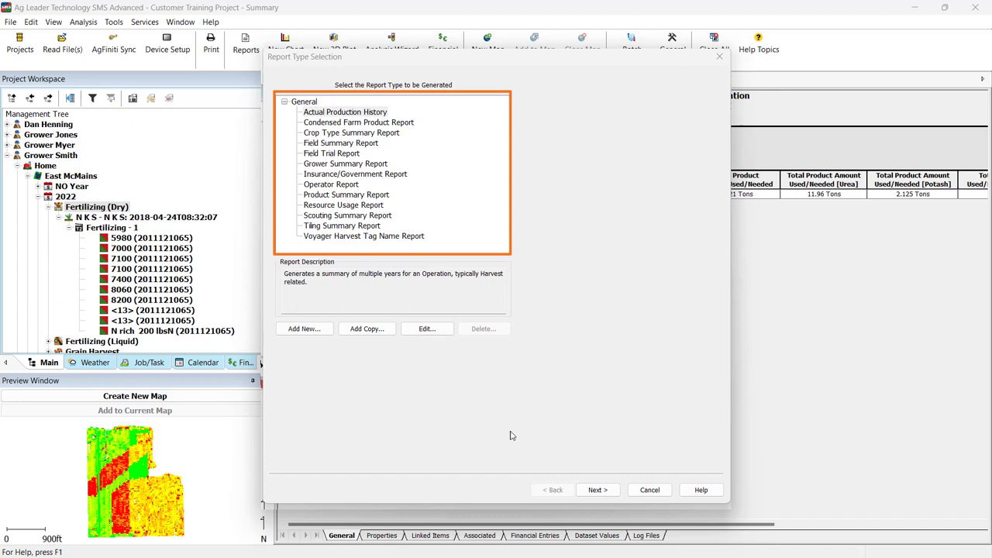
pyautogui.click(338, 147)
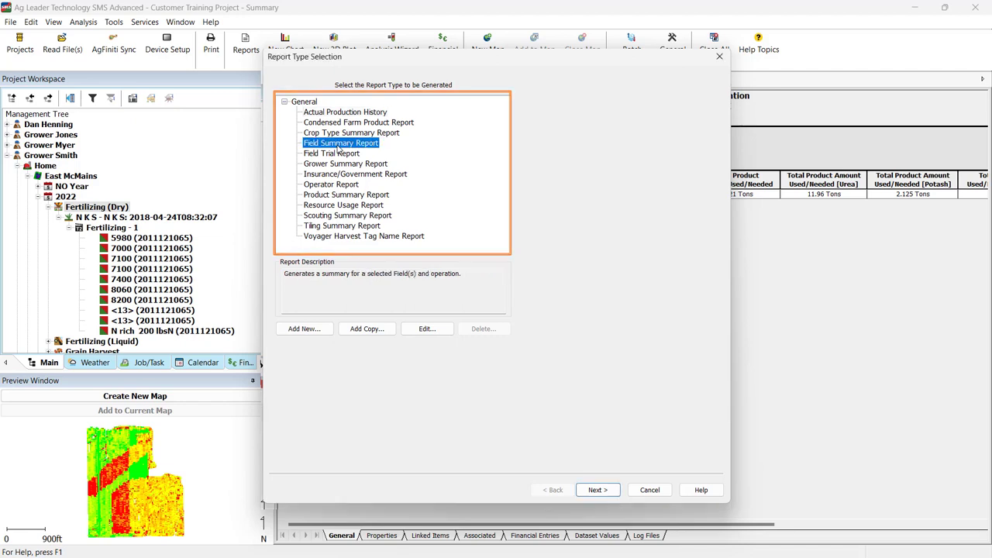
pyautogui.click(596, 490)
# - Filter the report data to the grower whose field is in the open summary, and to the Home farm
pyautogui.click(477, 142)
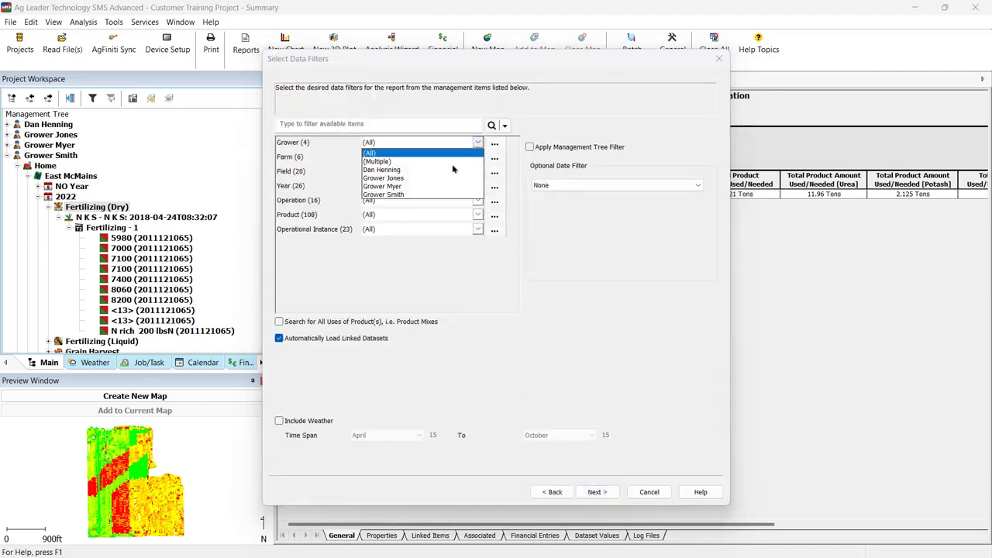
pyautogui.click(388, 194)
pyautogui.click(478, 157)
pyautogui.click(417, 186)
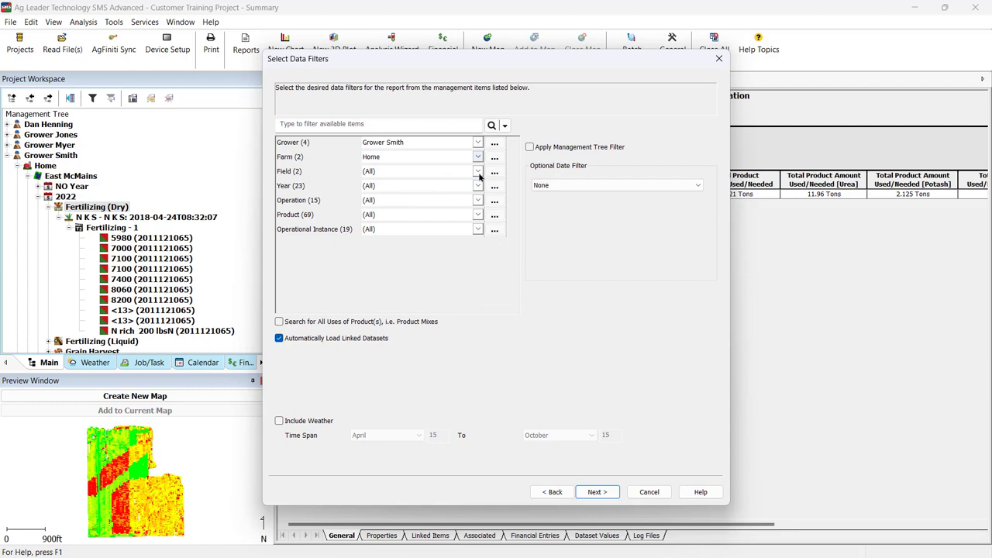
# - Select multiple fields of the Home farm and the year 2022 as data filters, leaving Operation at All
pyautogui.click(479, 173)
pyautogui.click(461, 191)
pyautogui.click(404, 185)
pyautogui.click(406, 192)
pyautogui.click(424, 406)
pyautogui.click(478, 190)
pyautogui.click(372, 218)
pyautogui.click(477, 203)
pyautogui.click(478, 203)
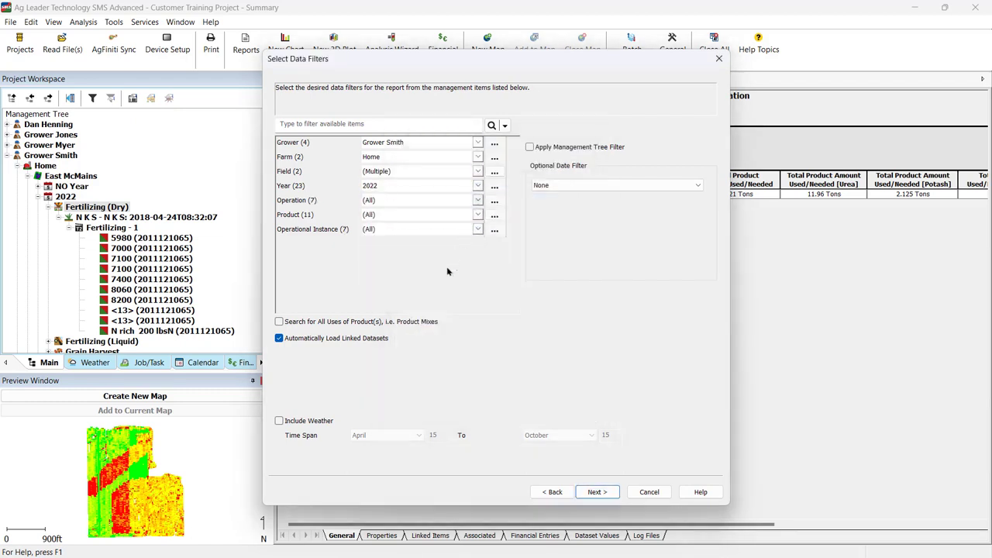
# - Include weather for April 15 to October 15 in the report and review the datasets matching the filters
pyautogui.click(279, 421)
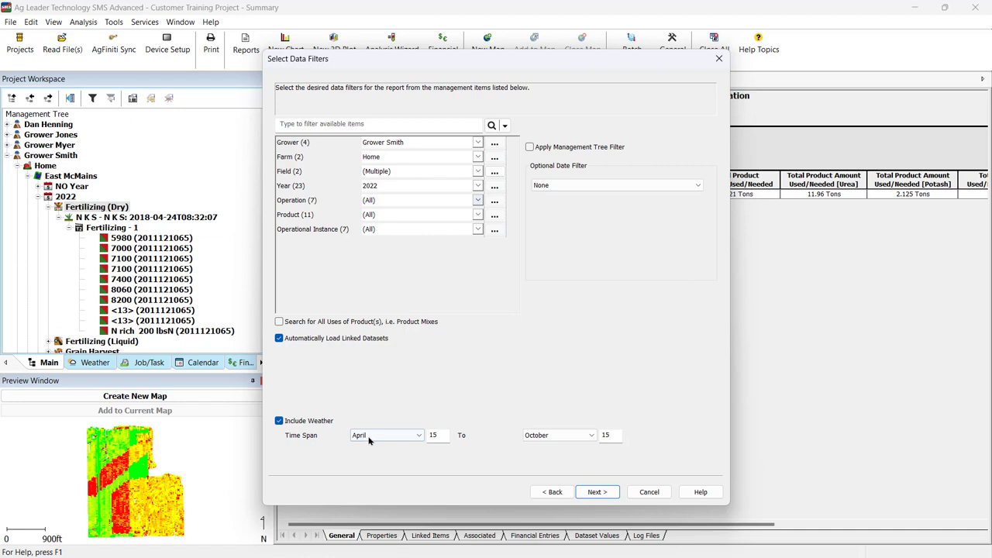
pyautogui.click(597, 492)
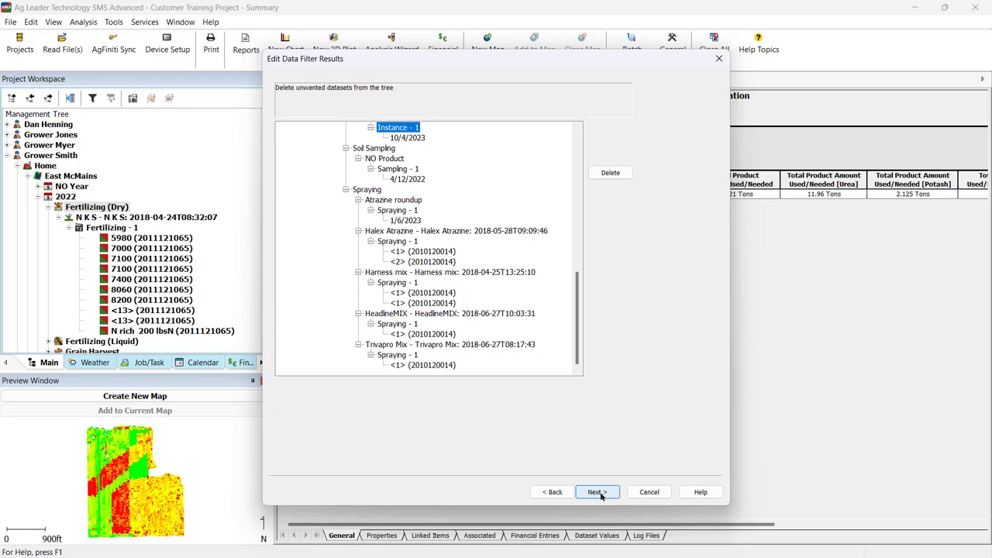
pyautogui.moveTo(578, 337); pyautogui.dragTo(564, 189)
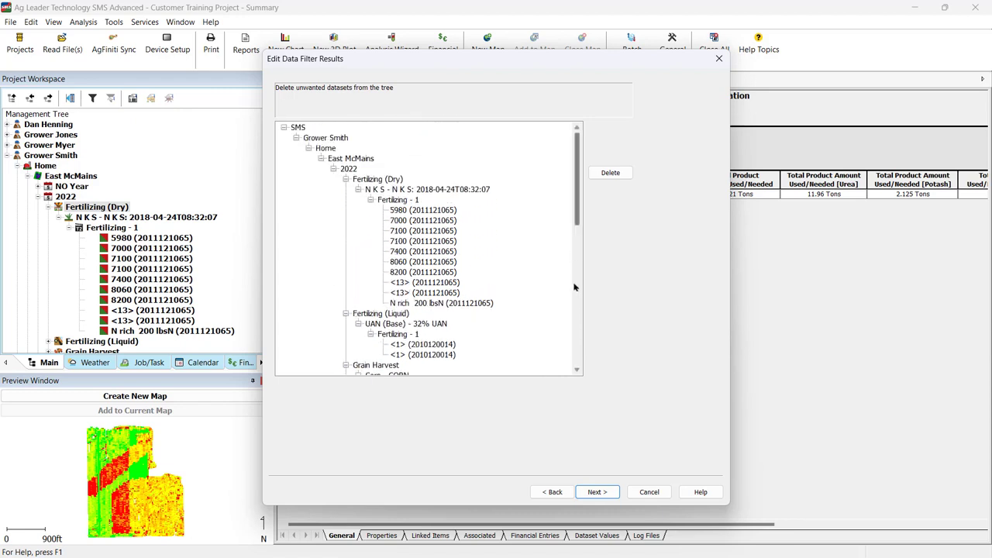
# - Keep all filtered datasets and check the output items of the Fertilizing (Dry) operation without changing them
pyautogui.click(595, 492)
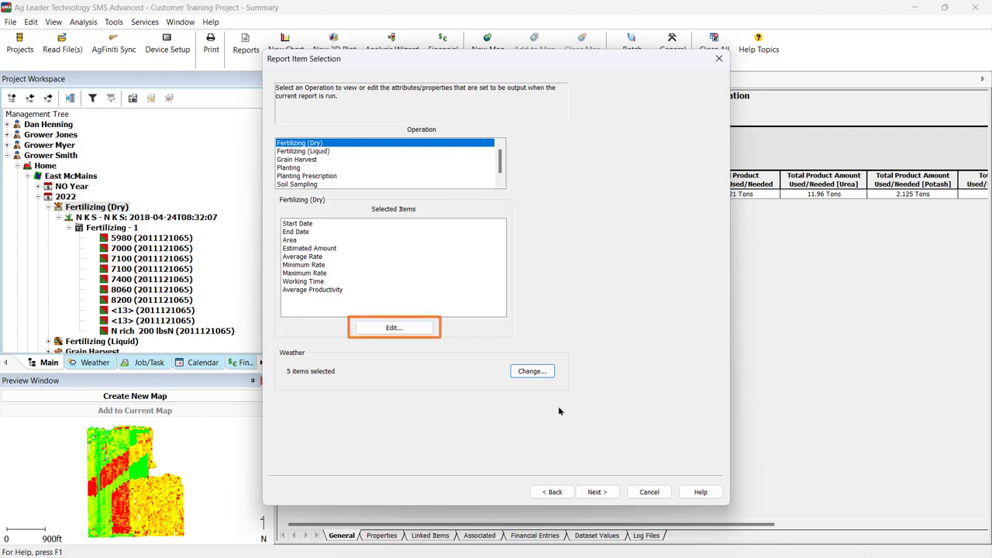
pyautogui.click(395, 330)
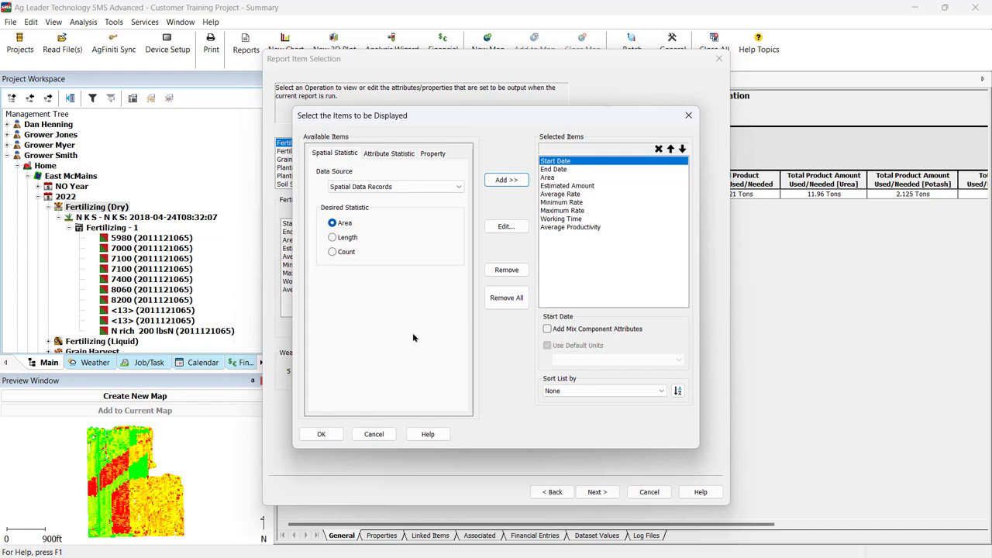
pyautogui.click(325, 434)
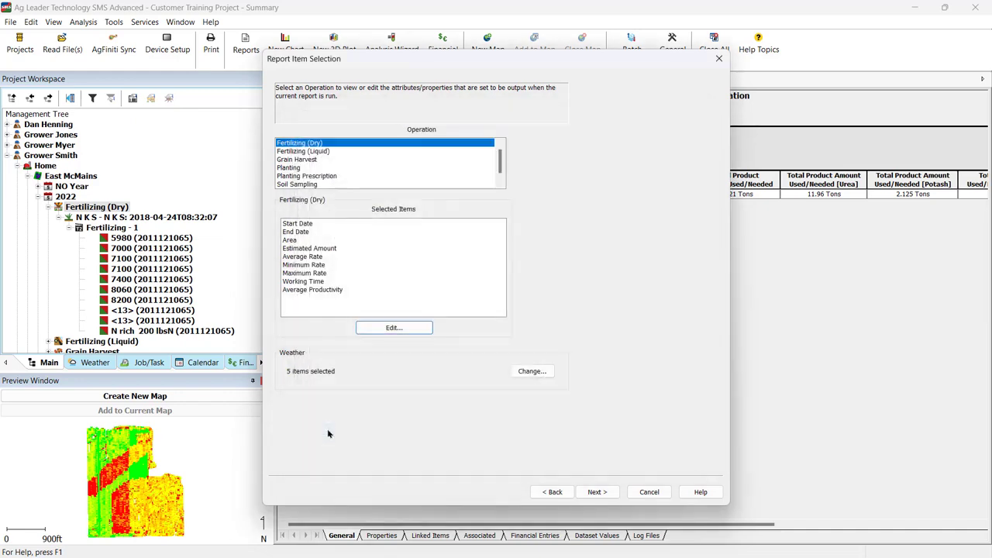
# - Review the weather grouping, placement and comparison options, keeping Monthly, After each block and Previous Year
pyautogui.click(531, 372)
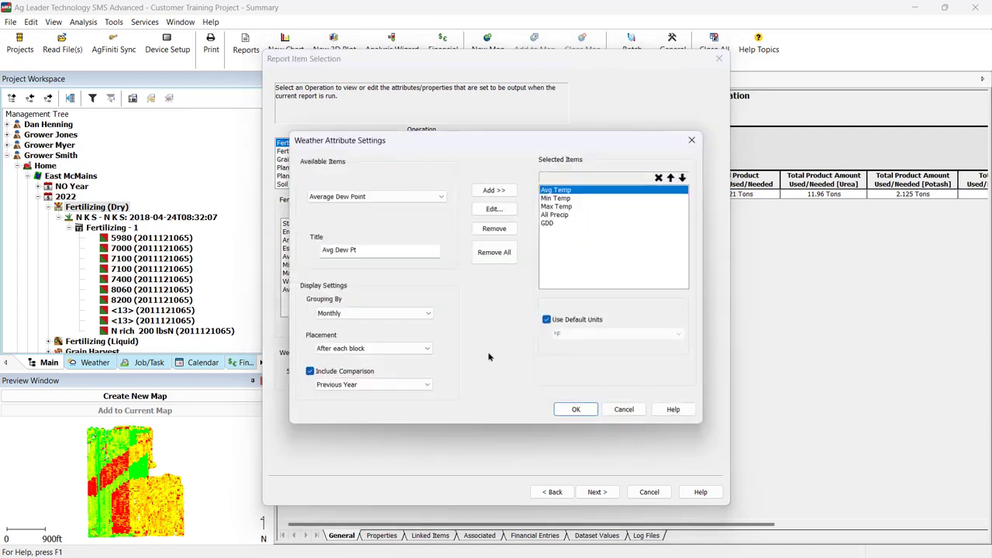
pyautogui.click(425, 314)
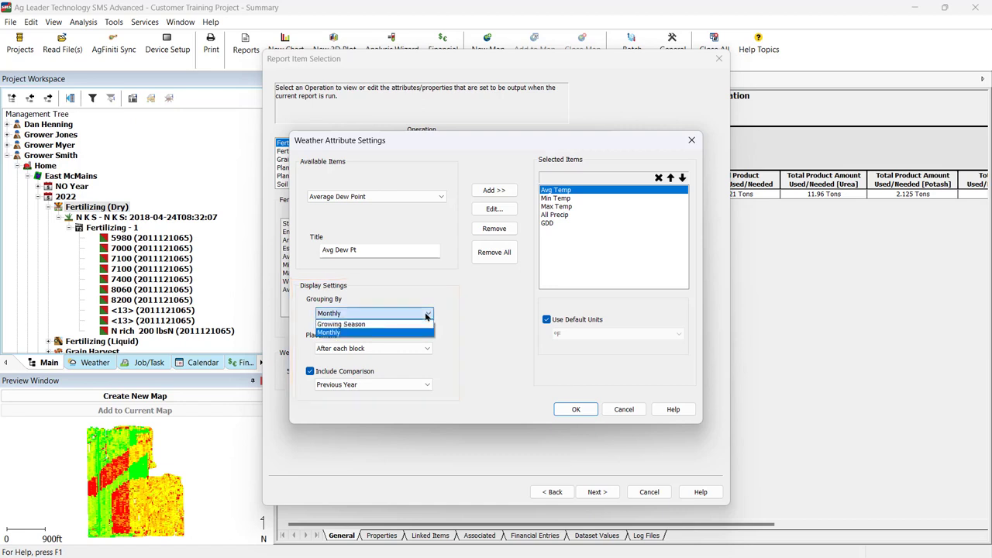
pyautogui.click(426, 315)
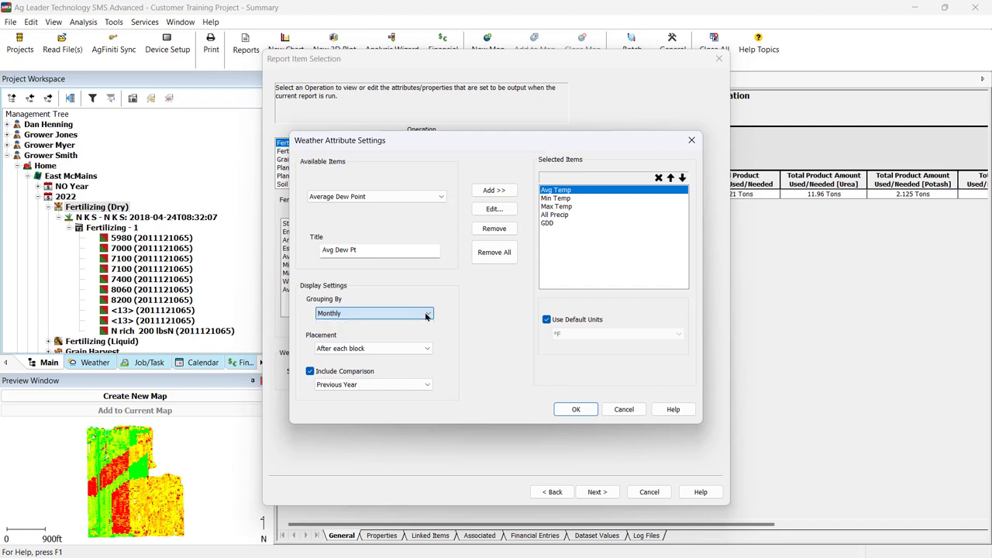
pyautogui.click(425, 350)
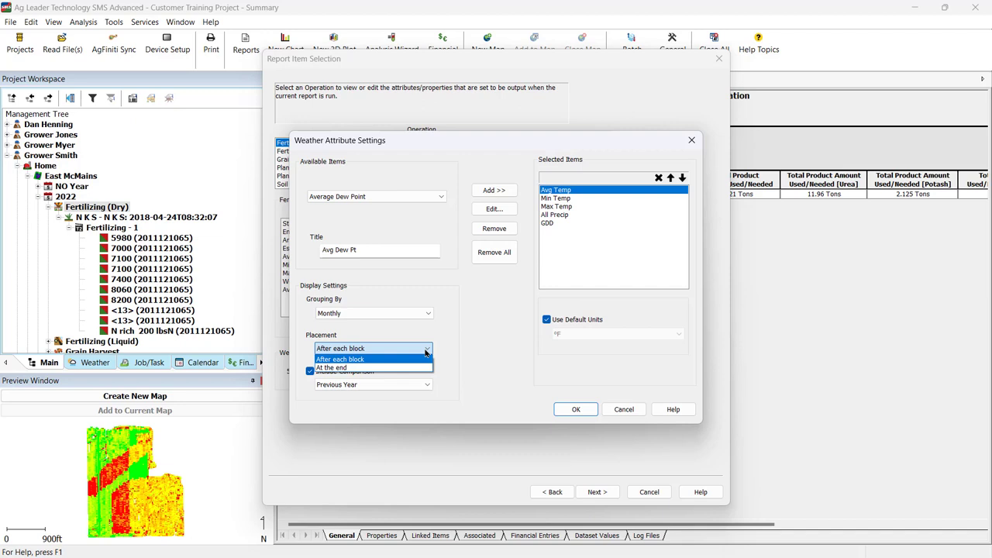
pyautogui.click(425, 350)
pyautogui.click(427, 385)
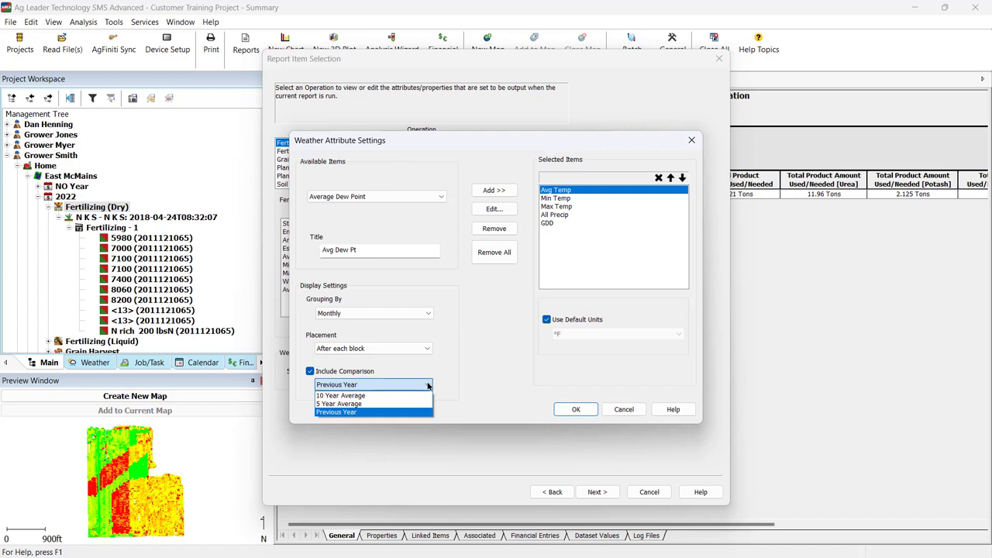
pyautogui.click(427, 385)
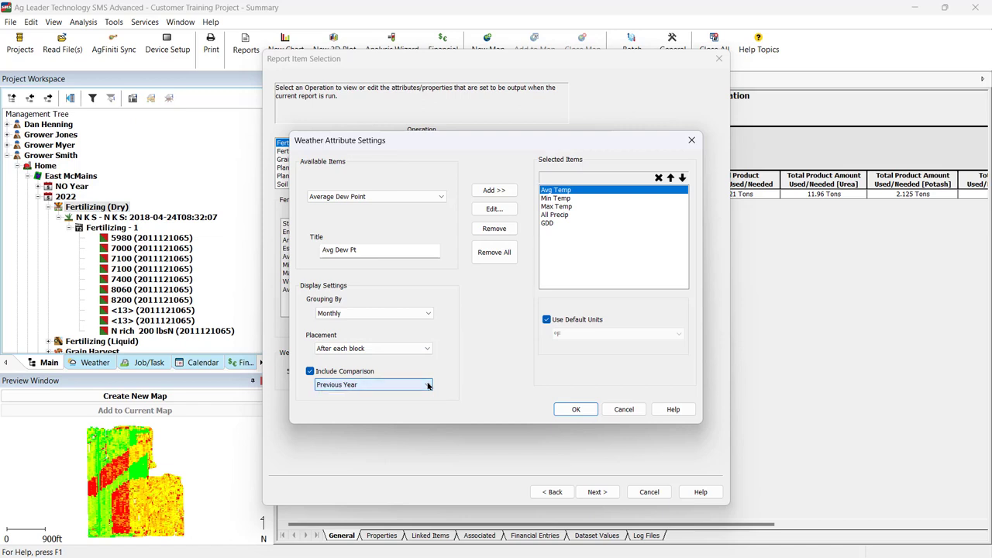
pyautogui.click(575, 409)
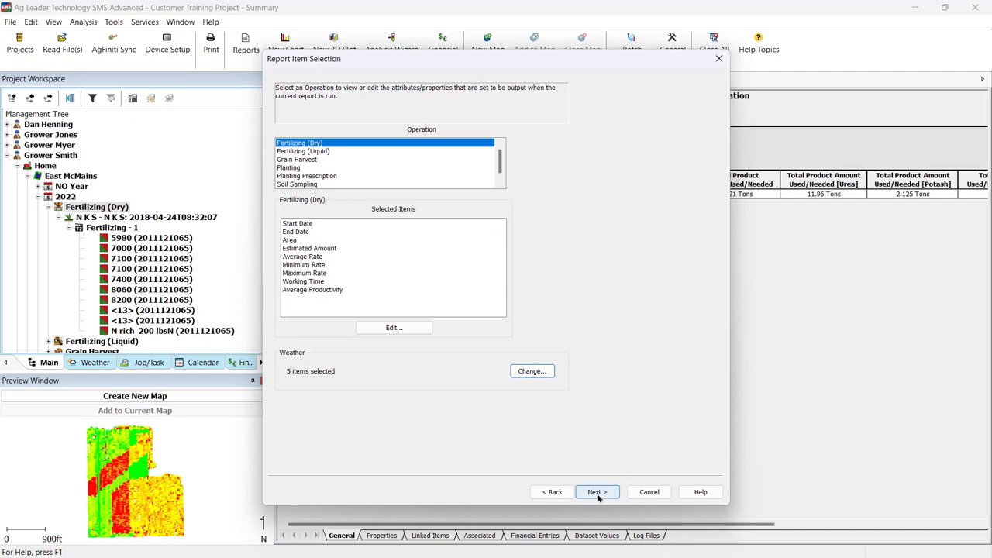
# - Accept the report items and shorten the report title to Field Summary
pyautogui.click(598, 492)
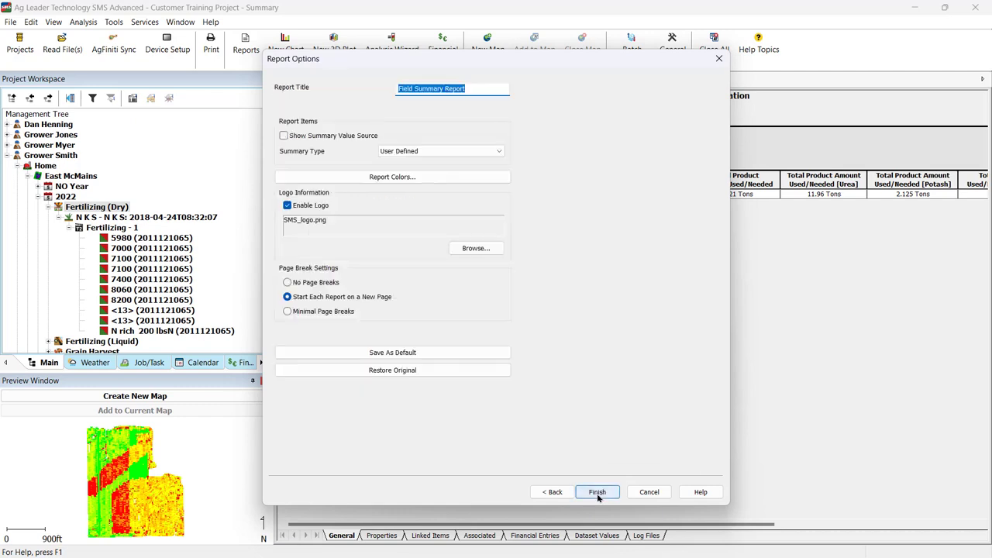
pyautogui.doubleClick(457, 89)
pyautogui.press('BackSpace')
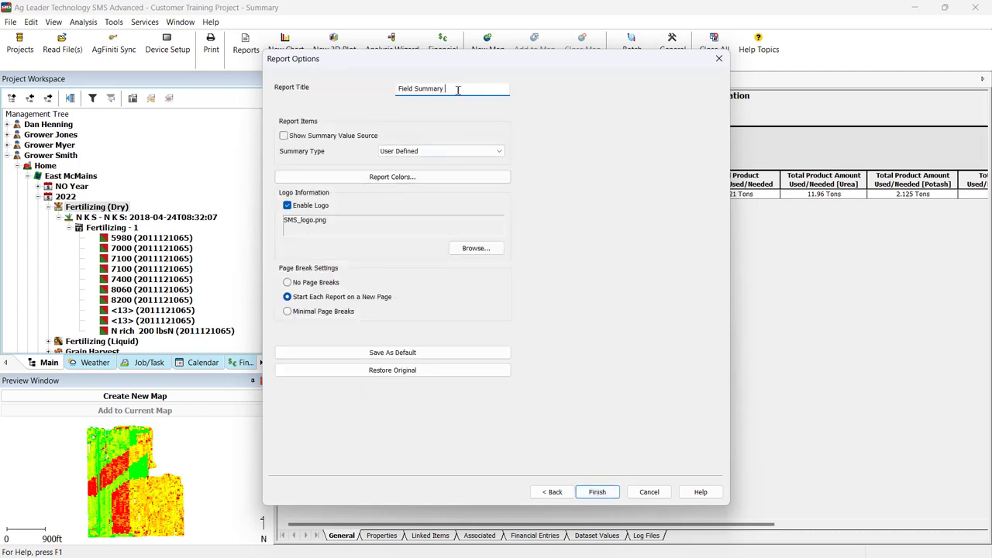
# - Review the report color settings and the logo image choices, keeping the current colors and SMS_logo.png
pyautogui.click(431, 177)
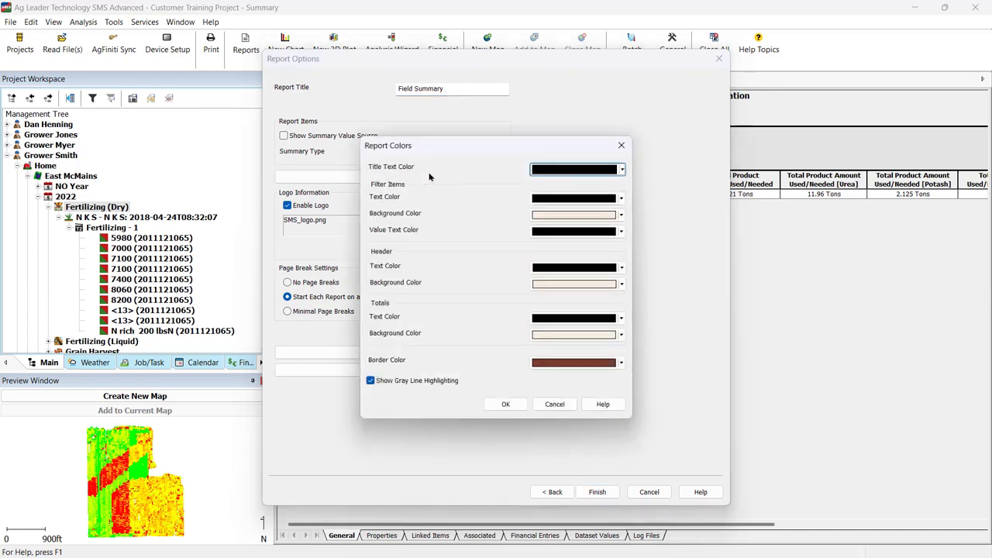
pyautogui.click(505, 403)
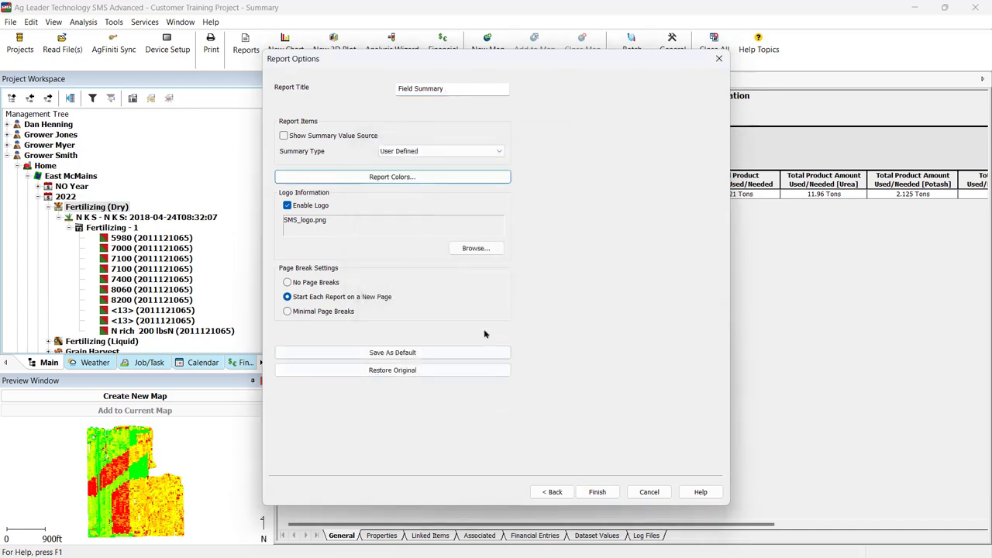
pyautogui.click(473, 247)
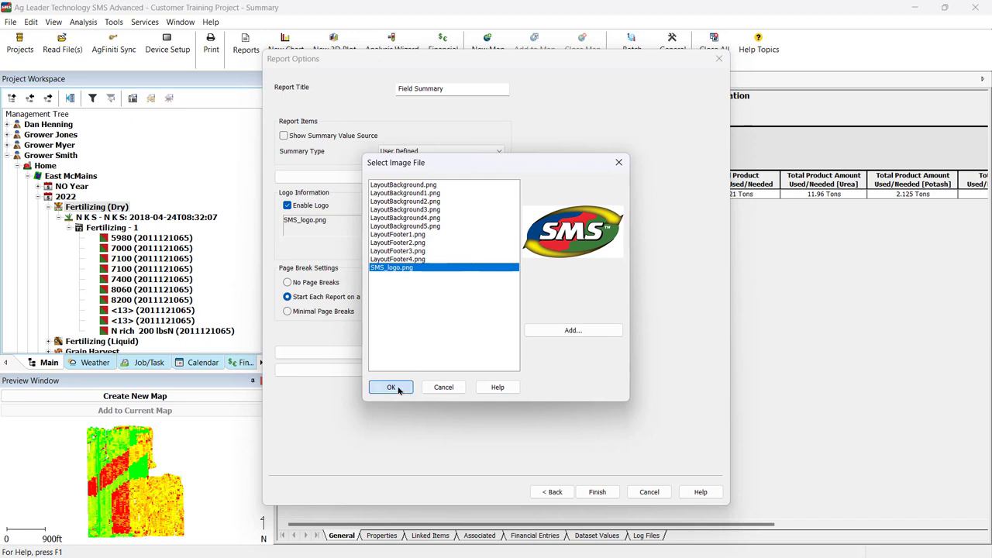
pyautogui.click(393, 383)
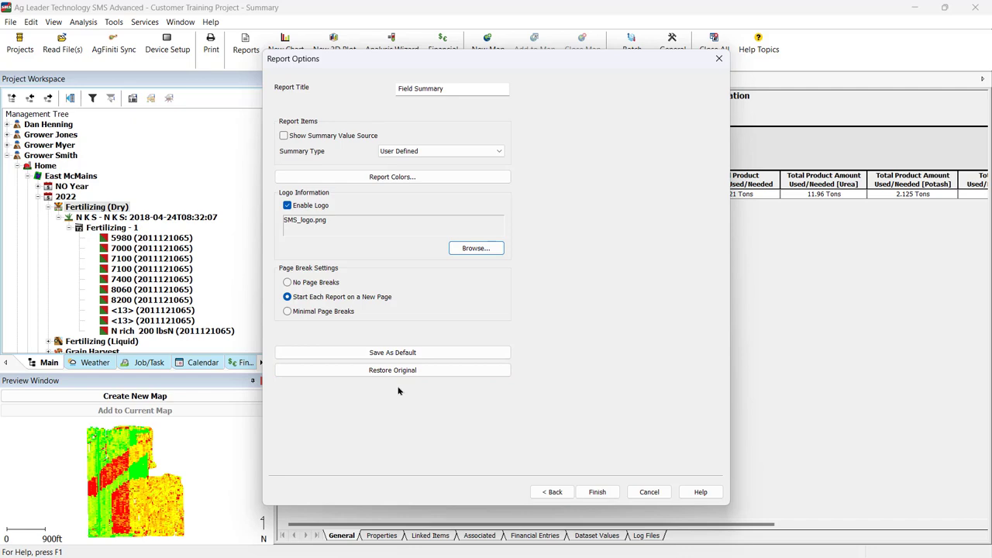
# - Restore the original report options and generate the Field Summary Report, checking its operation sections
pyautogui.click(464, 372)
pyautogui.click(611, 493)
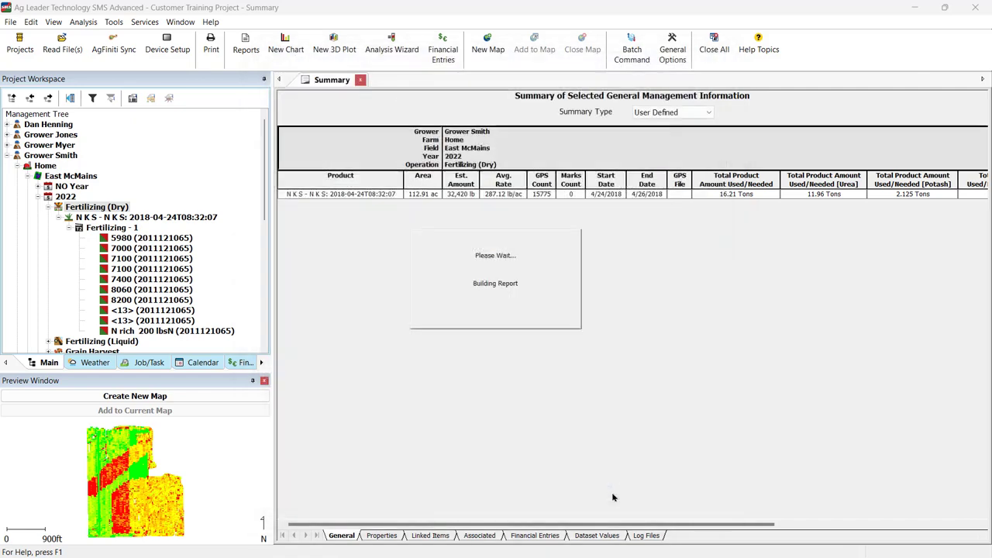
pyautogui.scroll(-10, 600, 457)
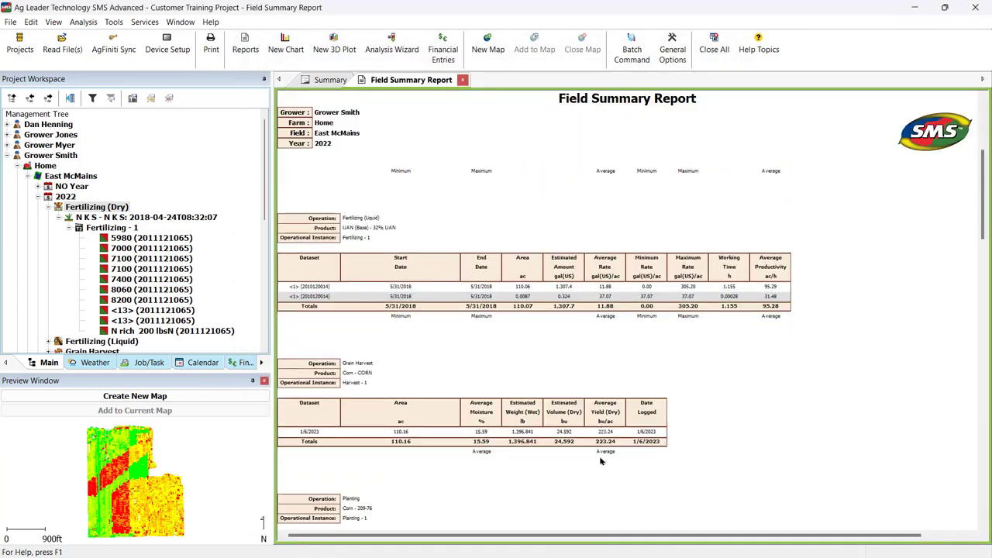
pyautogui.scroll(10, 600, 459)
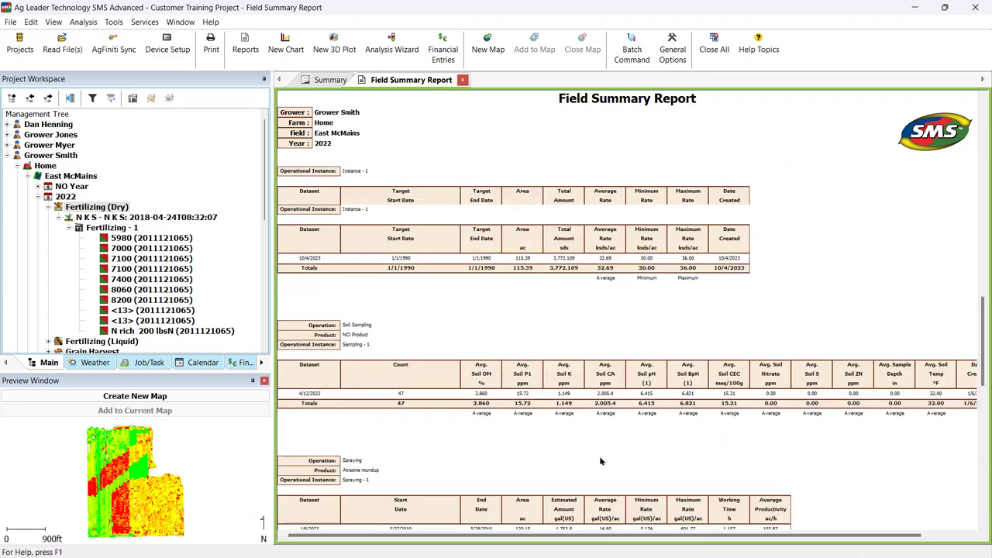
pyautogui.scroll(3, 600, 460)
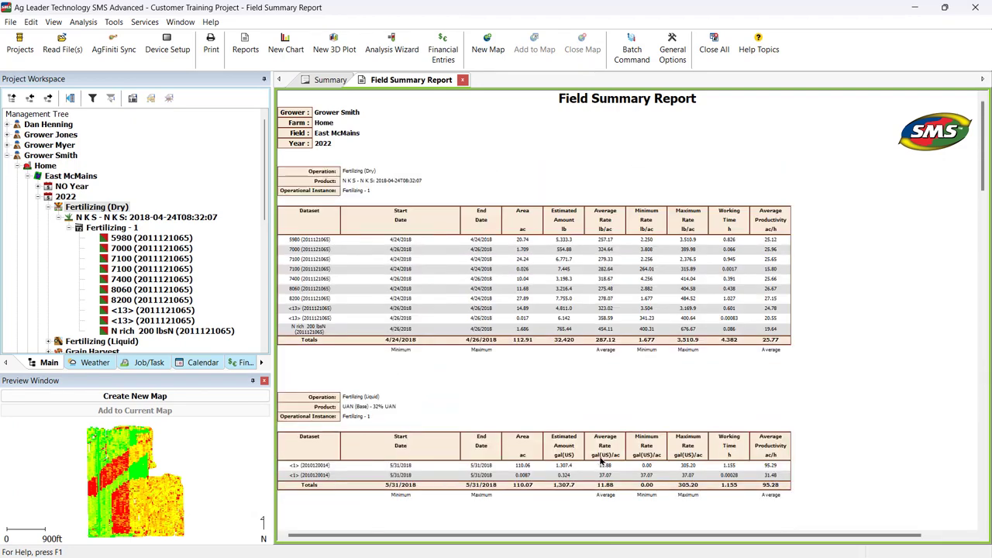
# - Examine the actions available for the finished report, including editing its filter or options, printing and saving as HTML
pyautogui.rightClick(627, 409)
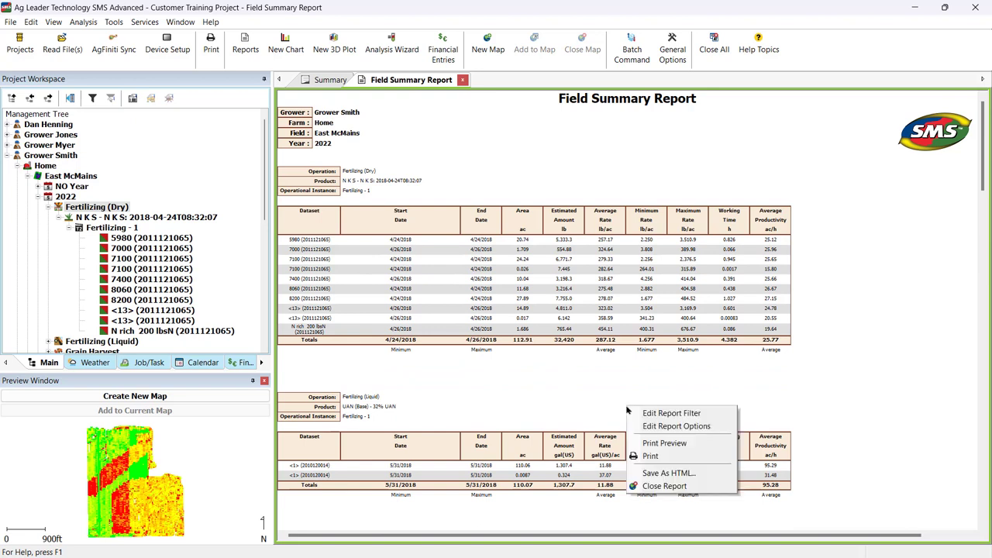
pyautogui.click(662, 428)
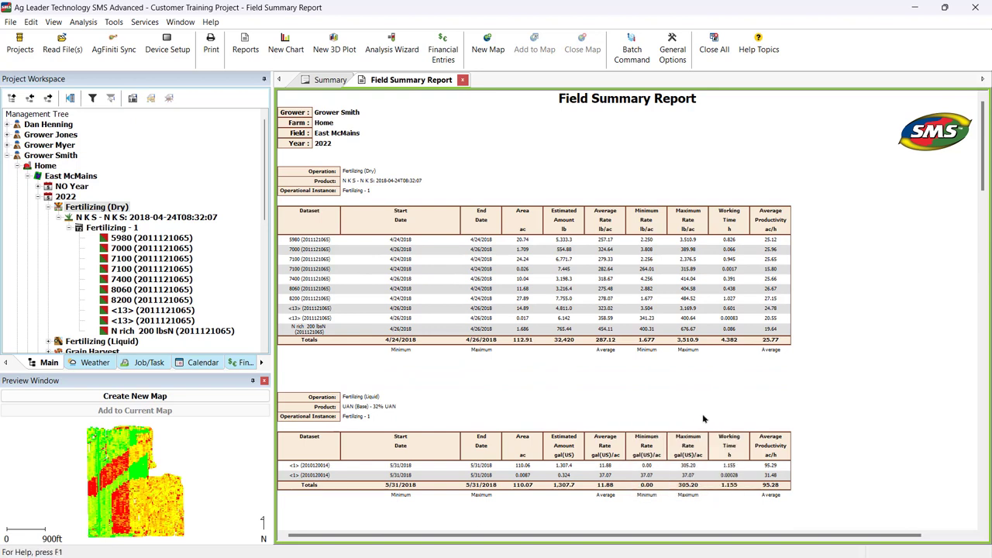
pyautogui.rightClick(704, 419)
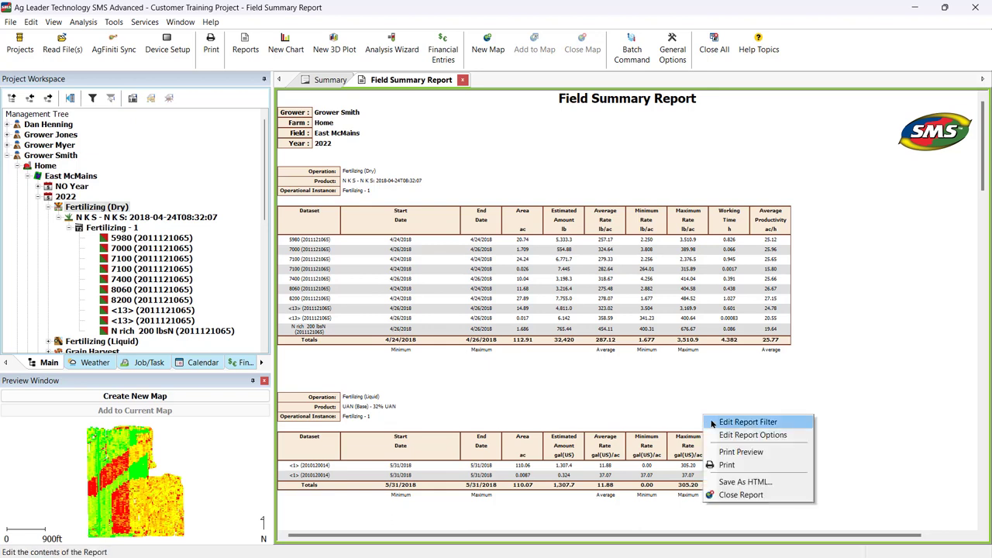
pyautogui.click(592, 411)
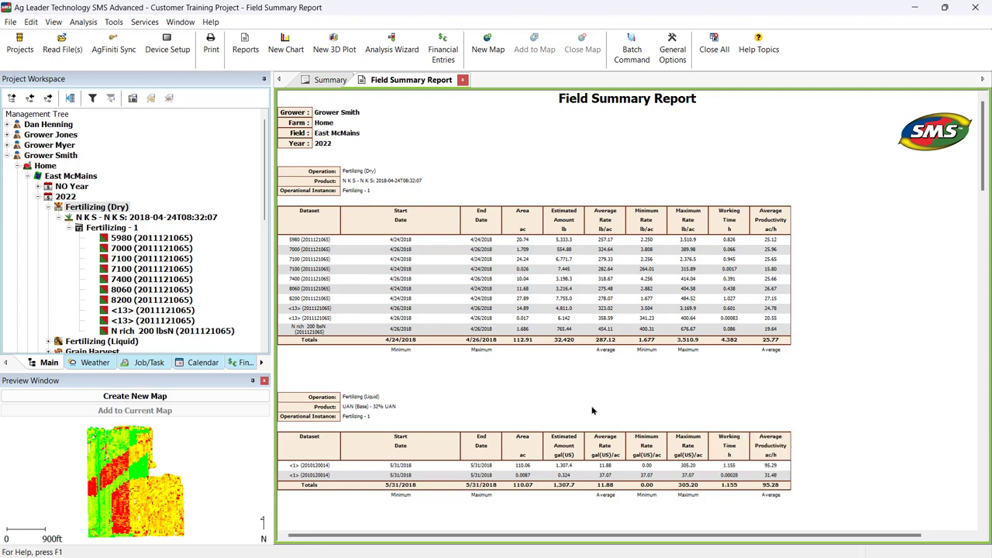
pyautogui.rightClick(593, 407)
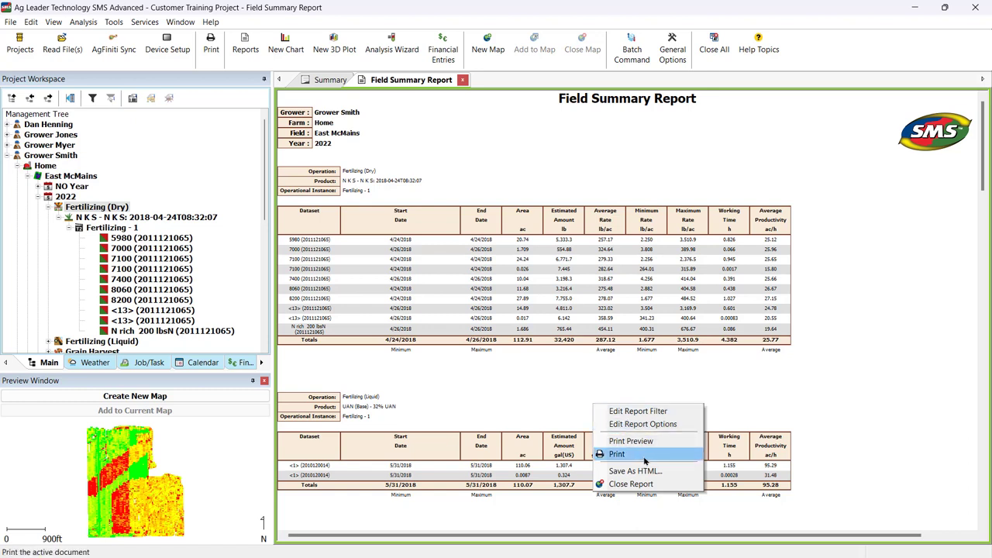
pyautogui.rightClick(569, 404)
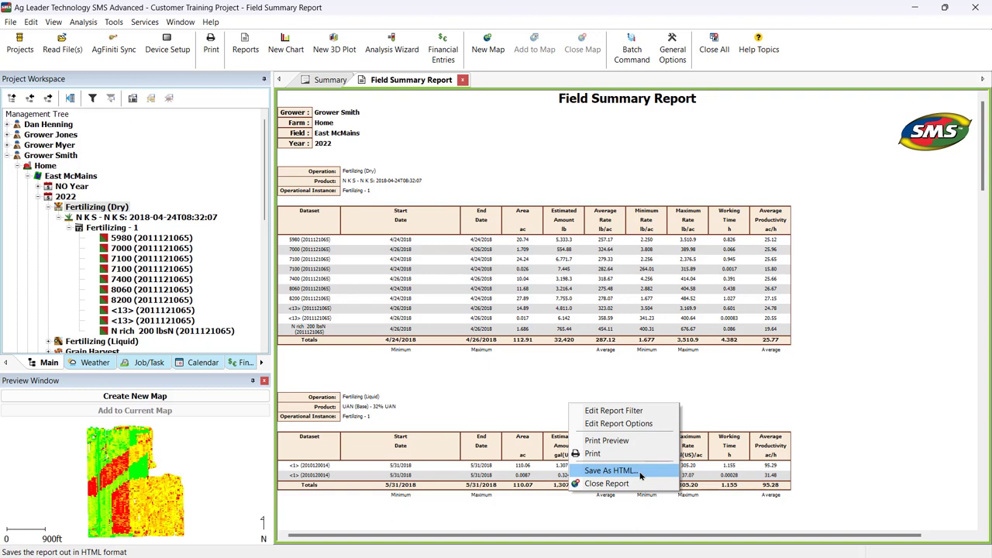